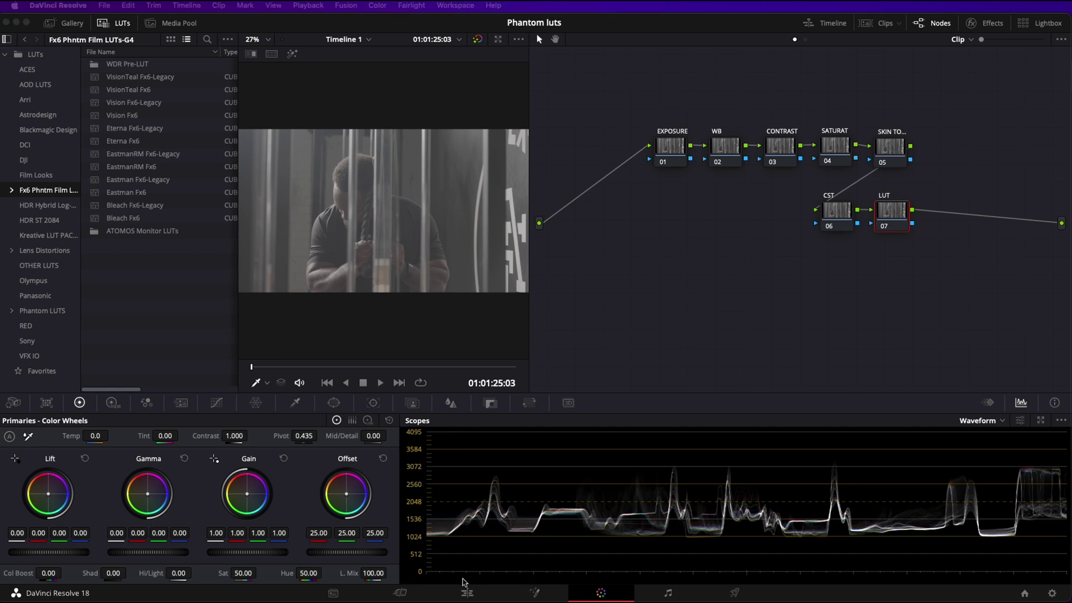
# - Apply the EastmanRM Fx6 LUT from the Fx6 Phantom film LUTs to the LUT node
pyautogui.click(623, 313)
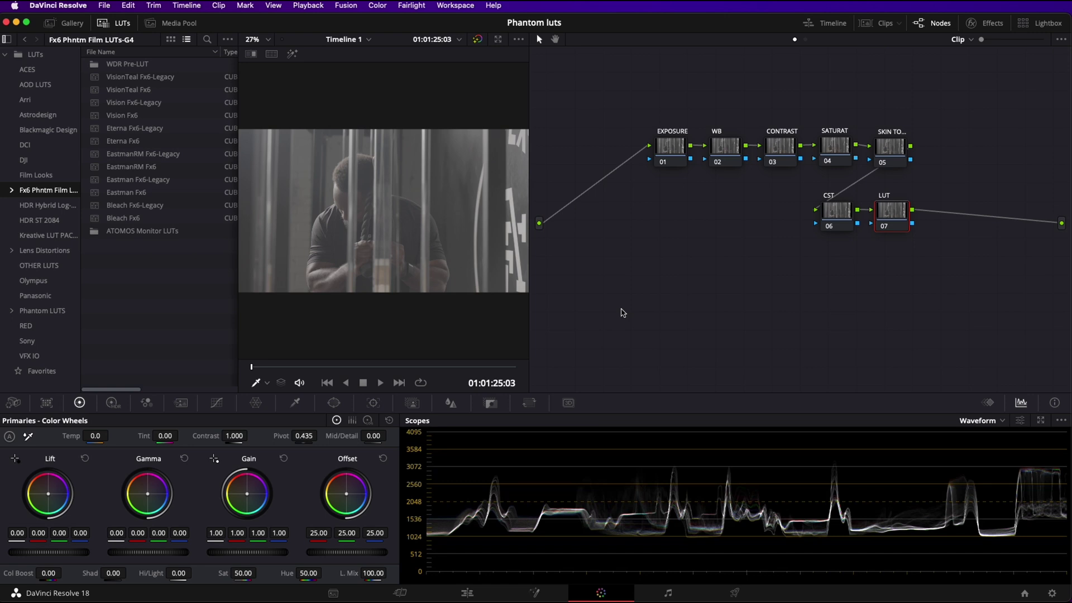
pyautogui.click(883, 221)
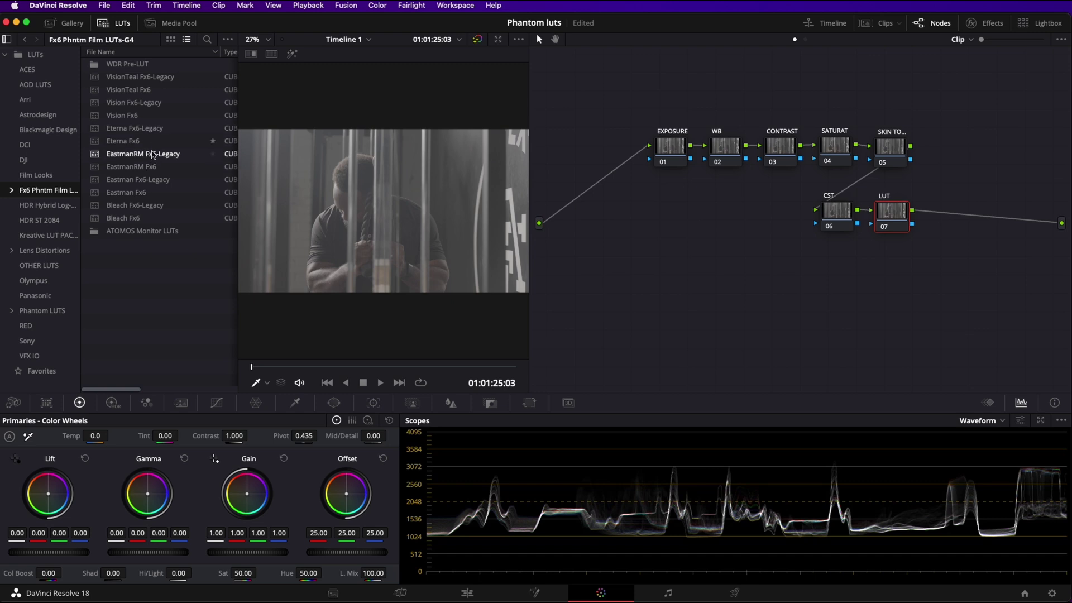
pyautogui.moveTo(146, 167); pyautogui.dragTo(335, 143)
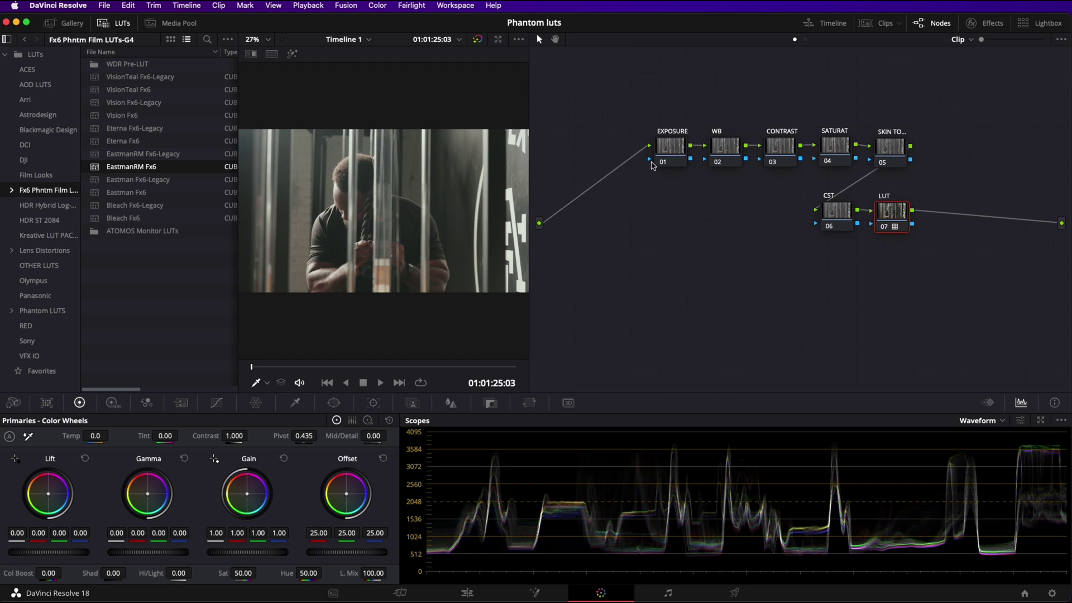
# - Lower the Offset on the EXPOSURE node to 15.35 across all channels
pyautogui.click(664, 147)
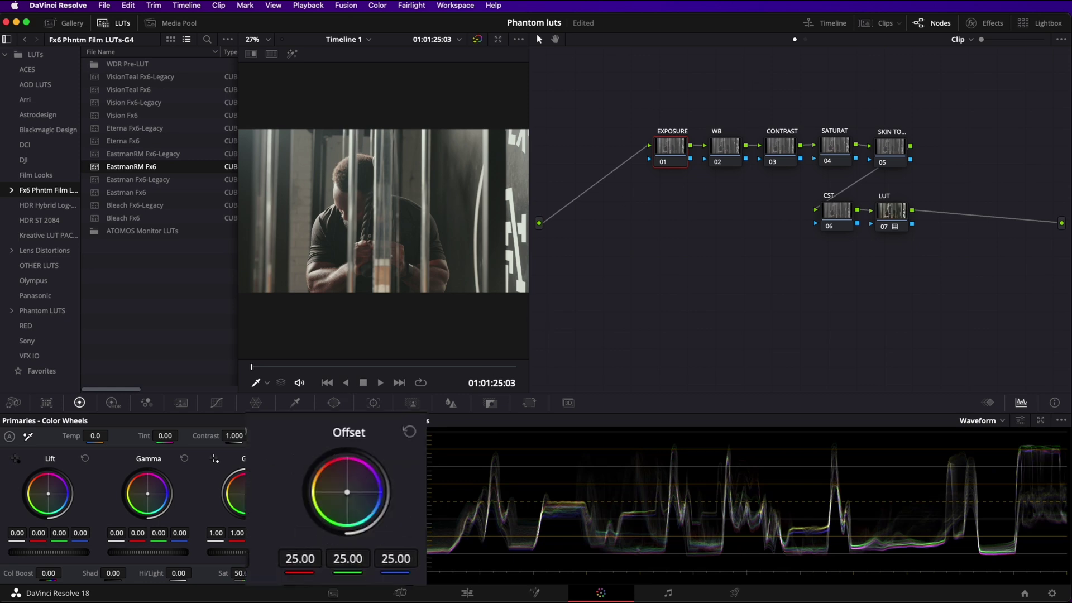
pyautogui.moveTo(346, 552); pyautogui.dragTo(202, 552)
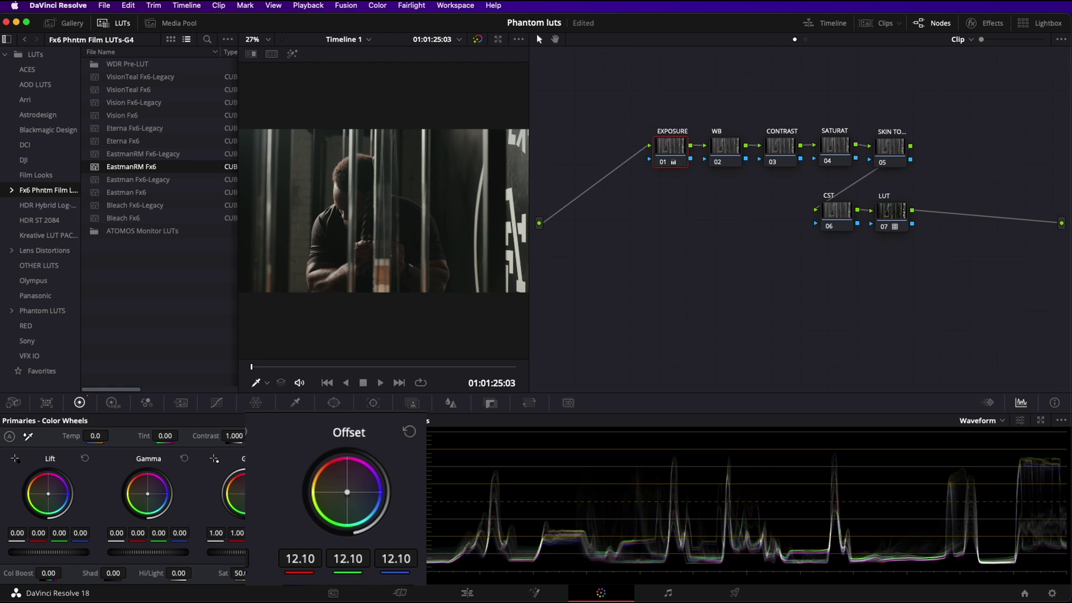
pyautogui.moveTo(346, 552); pyautogui.dragTo(383, 552)
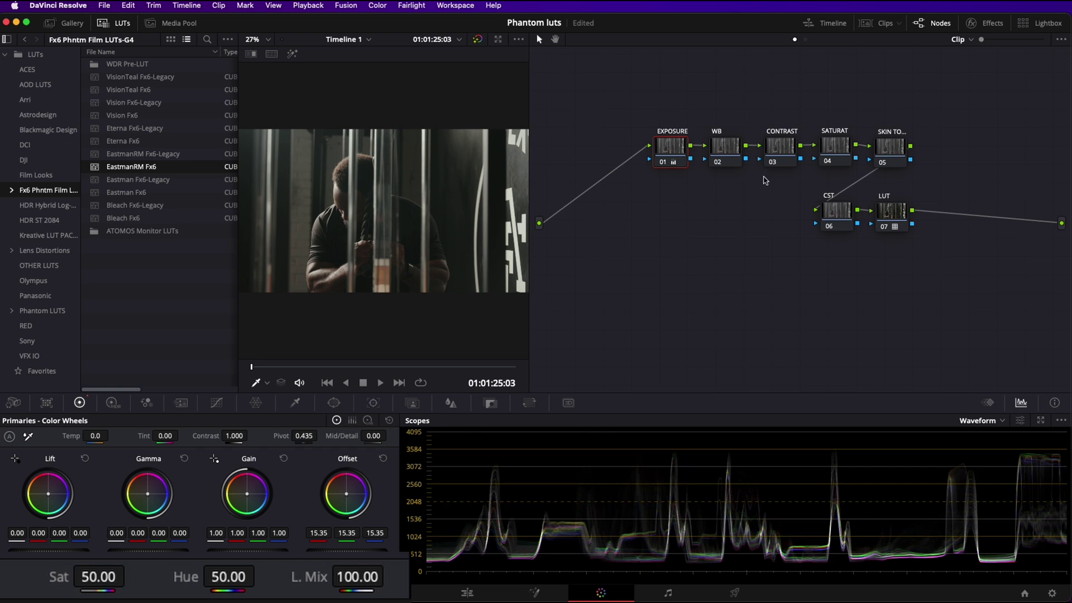
# - Set the CONTRAST node's contrast to 1.170 and its pivot to 0.209
pyautogui.click(780, 157)
pyautogui.moveTo(234, 435)
pyautogui.mouseDown()
pyautogui.moveTo(250, 436)
pyautogui.moveTo(235, 436)
pyautogui.mouseUp()
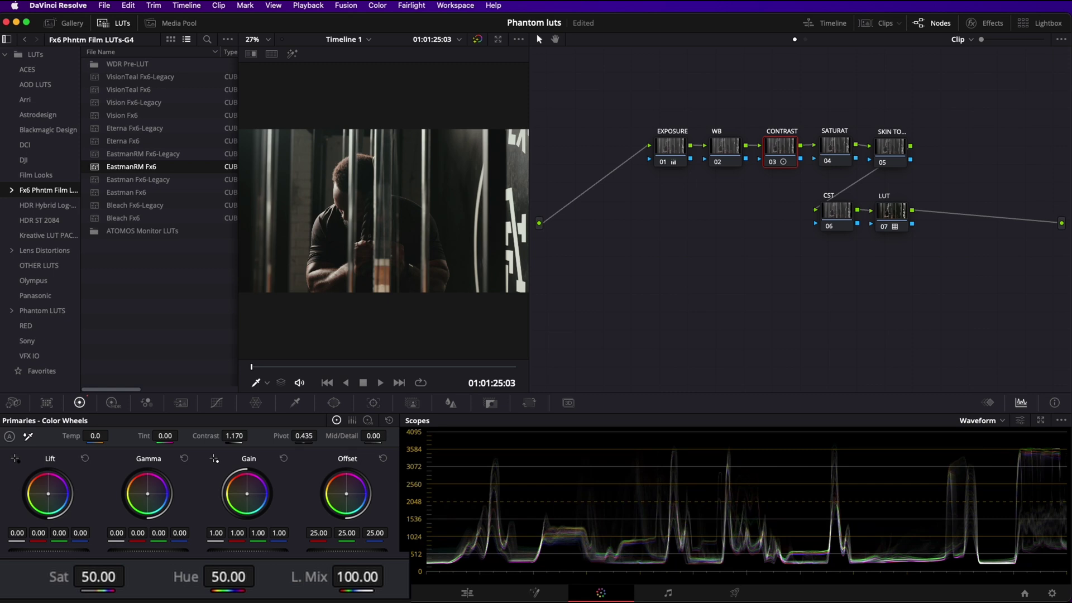
pyautogui.moveTo(304, 435); pyautogui.dragTo(320, 435)
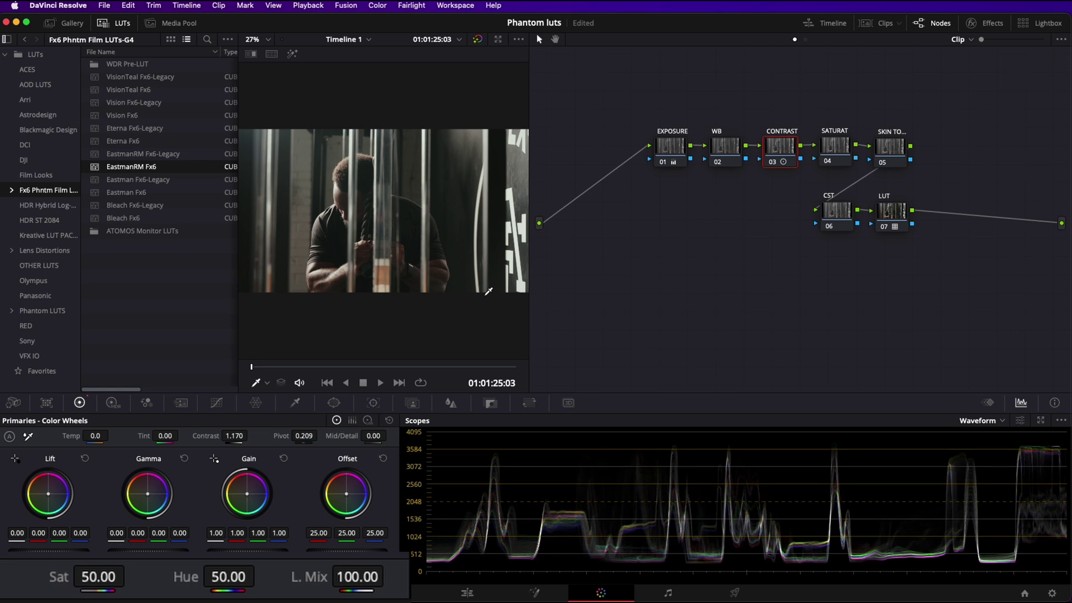
# - Adjust saturation on the SATURAT node and fine-tune the skin tone node to saturation 49.40 and hue 46.80
pyautogui.click(832, 144)
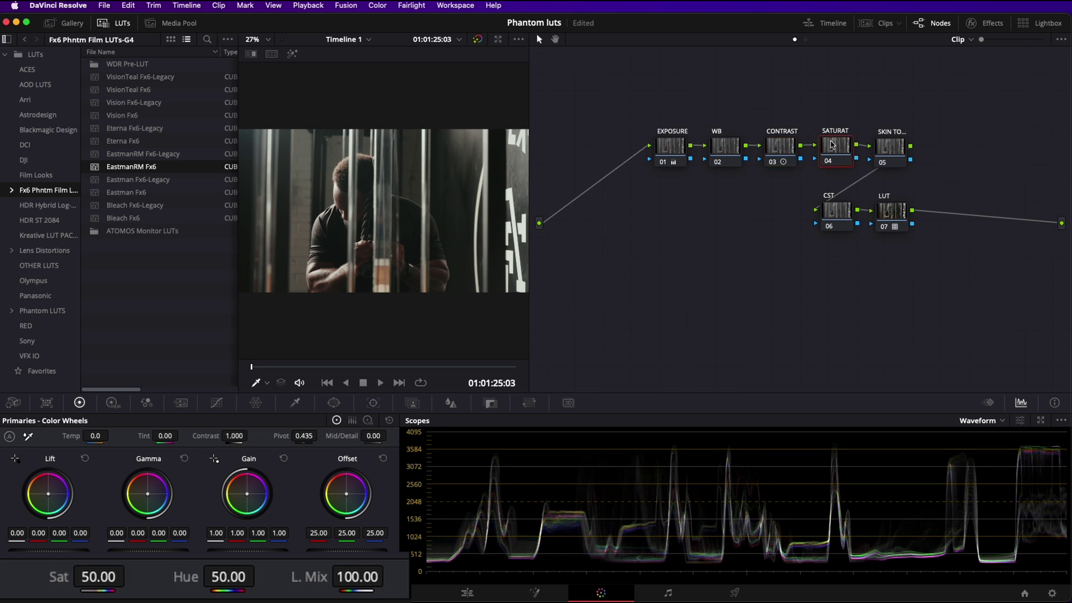
pyautogui.moveTo(131, 575); pyautogui.dragTo(131, 575)
pyautogui.click(883, 147)
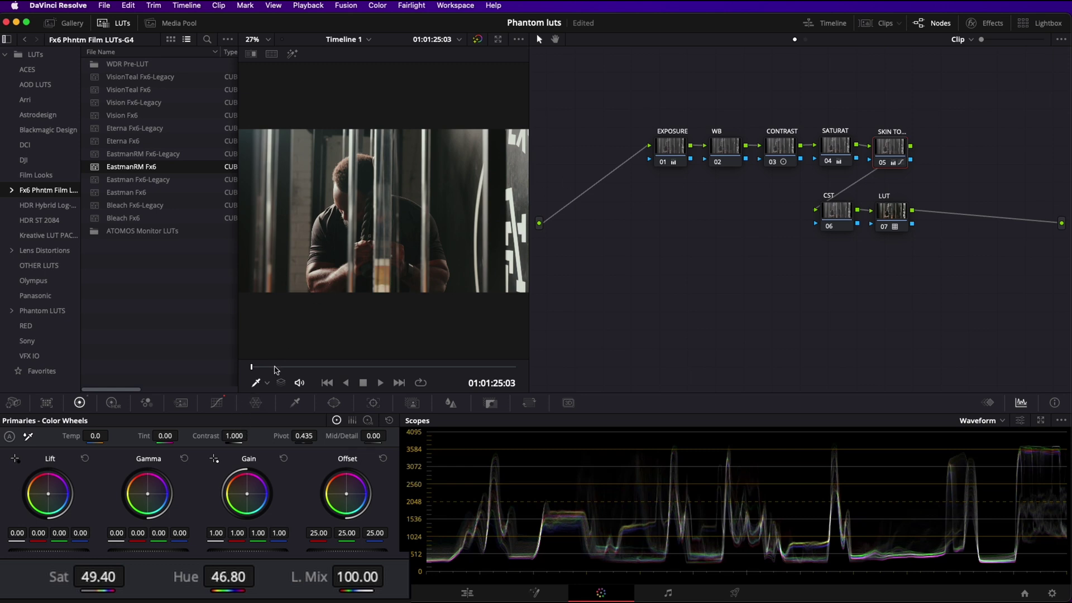
# - Compare the shot with nodes 01 to 05 disabled and re-enabled, and scrub through the clip to check the grade
pyautogui.moveTo(275, 369); pyautogui.dragTo(464, 369)
pyautogui.moveTo(656, 109); pyautogui.dragTo(929, 169)
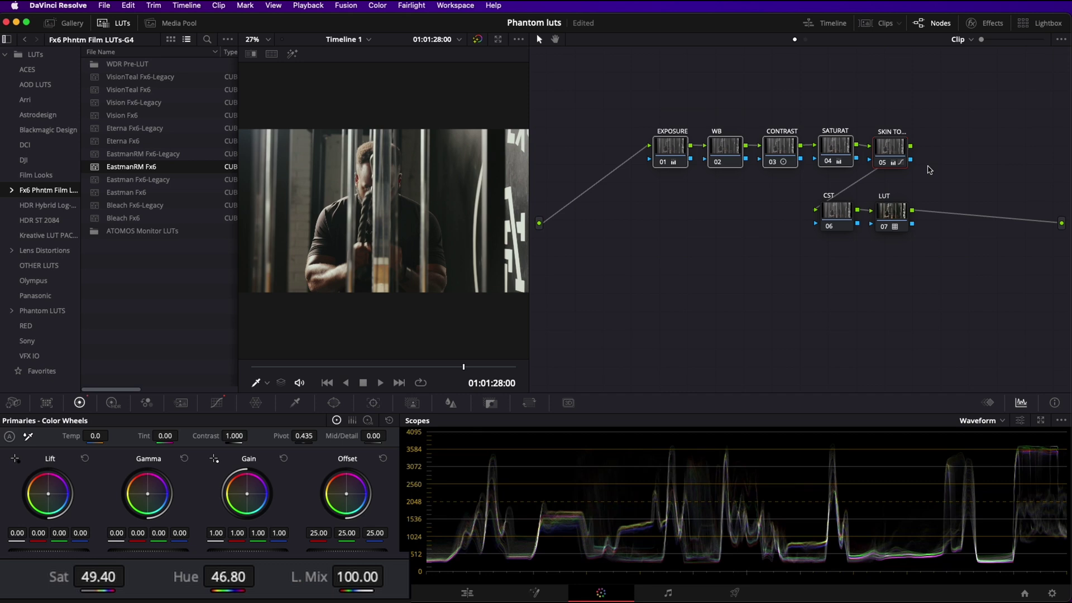
pyautogui.press('super+d')
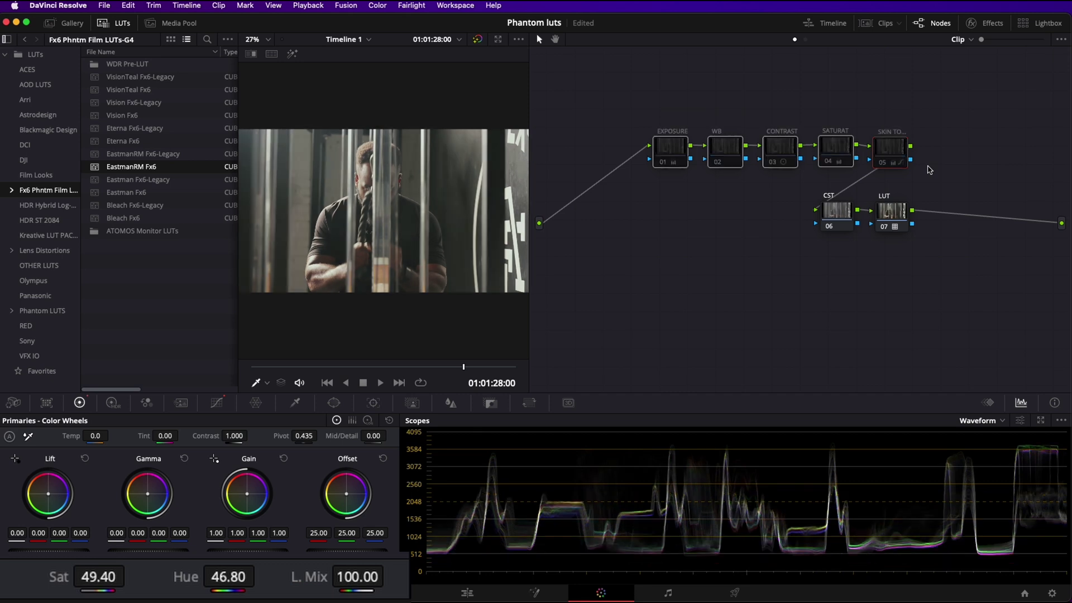
pyautogui.press('super+d')
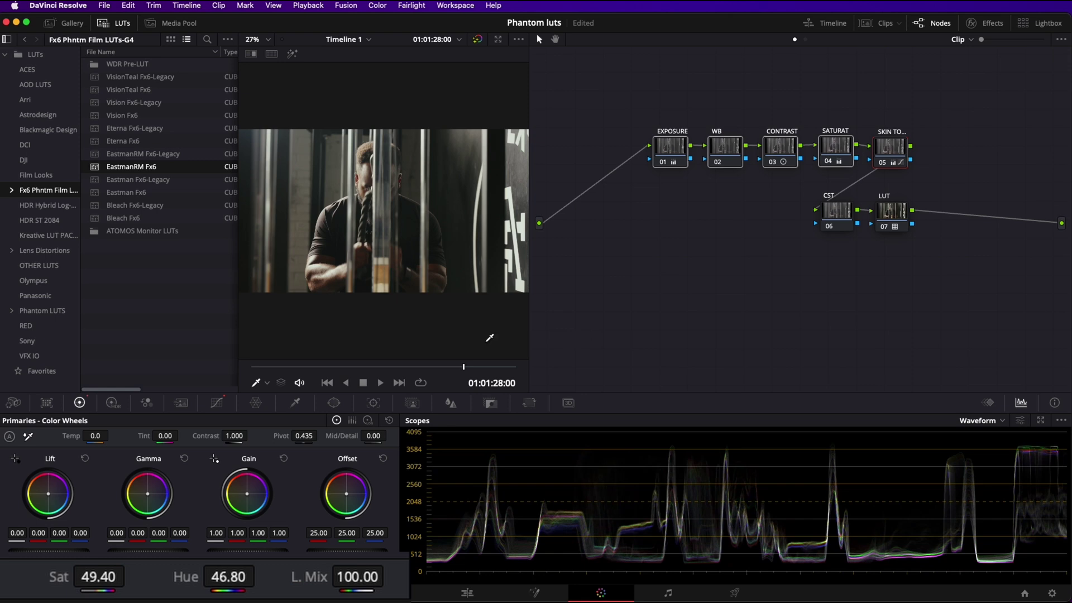
pyautogui.moveTo(288, 367); pyautogui.dragTo(351, 365)
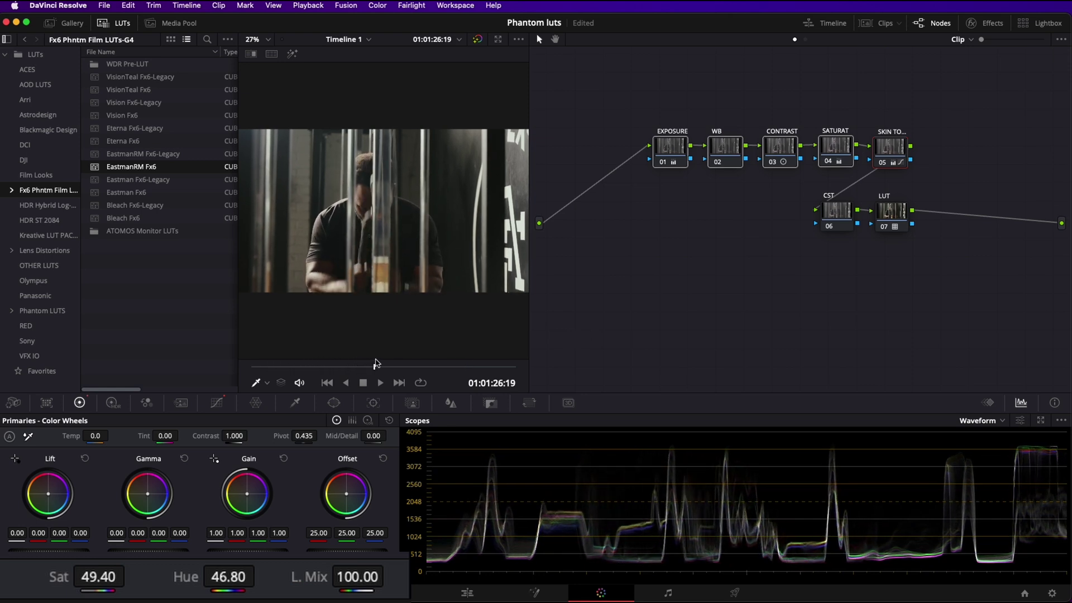
pyautogui.moveTo(400, 363); pyautogui.dragTo(489, 368)
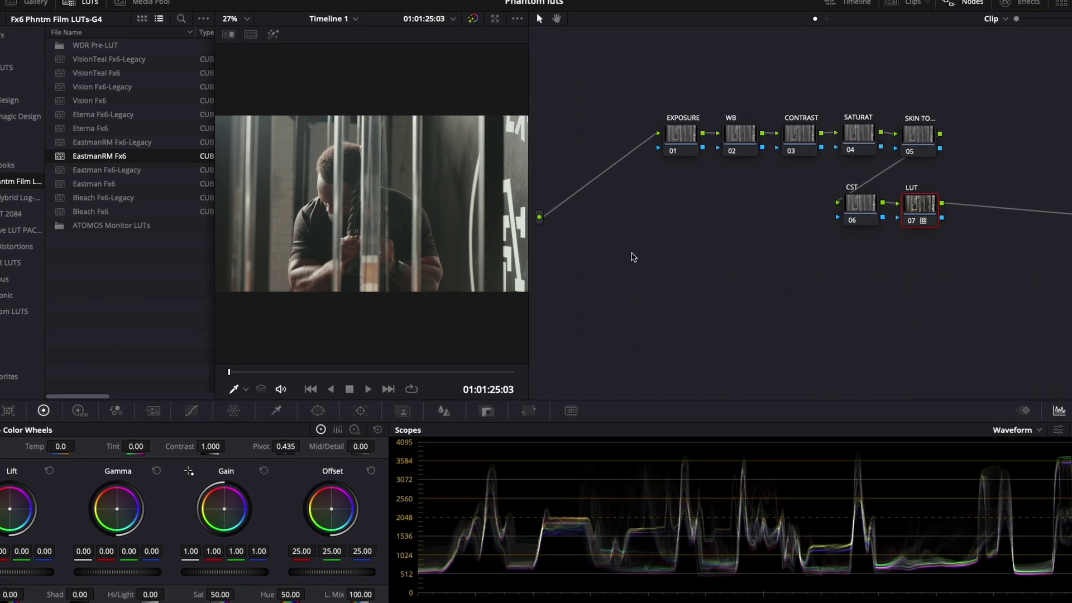
# - Lower the EXPOSURE node's Offset to 12.10 and select the CONTRAST node
pyautogui.click(680, 134)
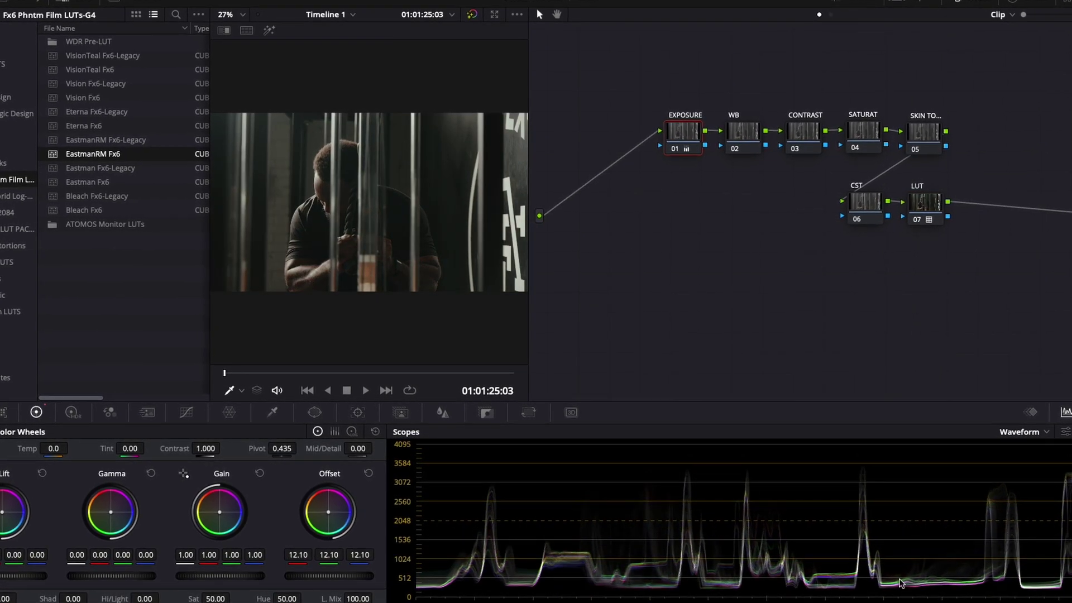
pyautogui.click(805, 147)
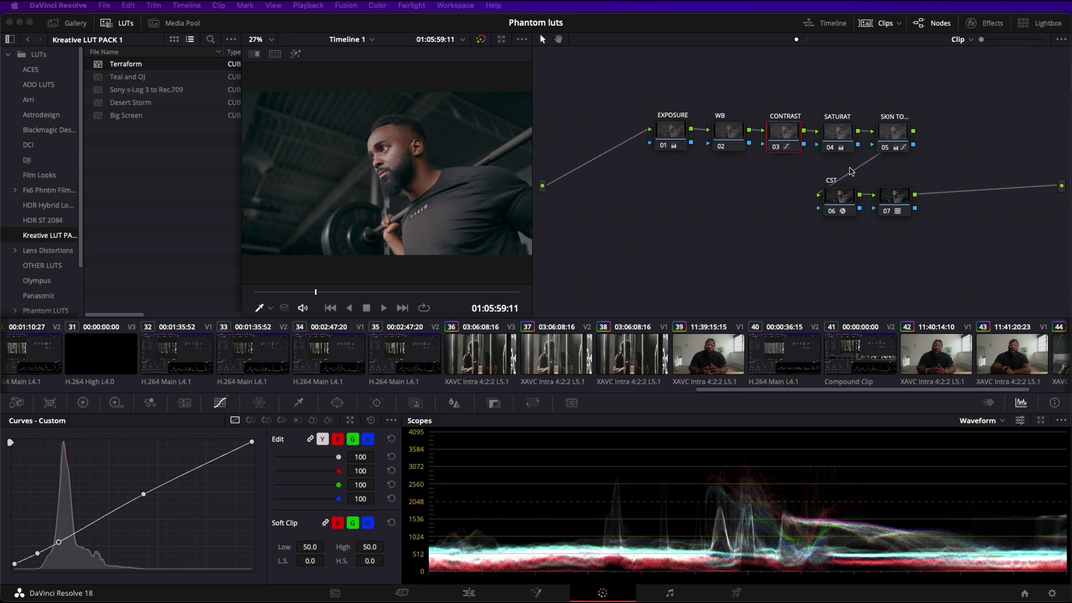
# - Grab a still of the graded barbell shot and show the Gallery stills
pyautogui.moveTo(653, 93); pyautogui.dragTo(954, 259)
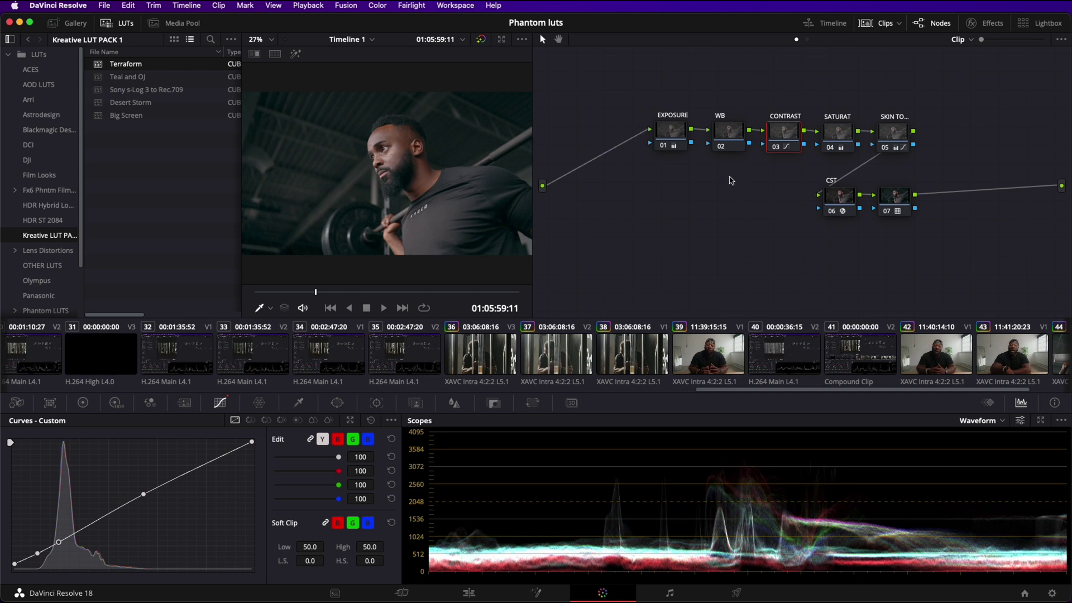
pyautogui.rightClick(427, 145)
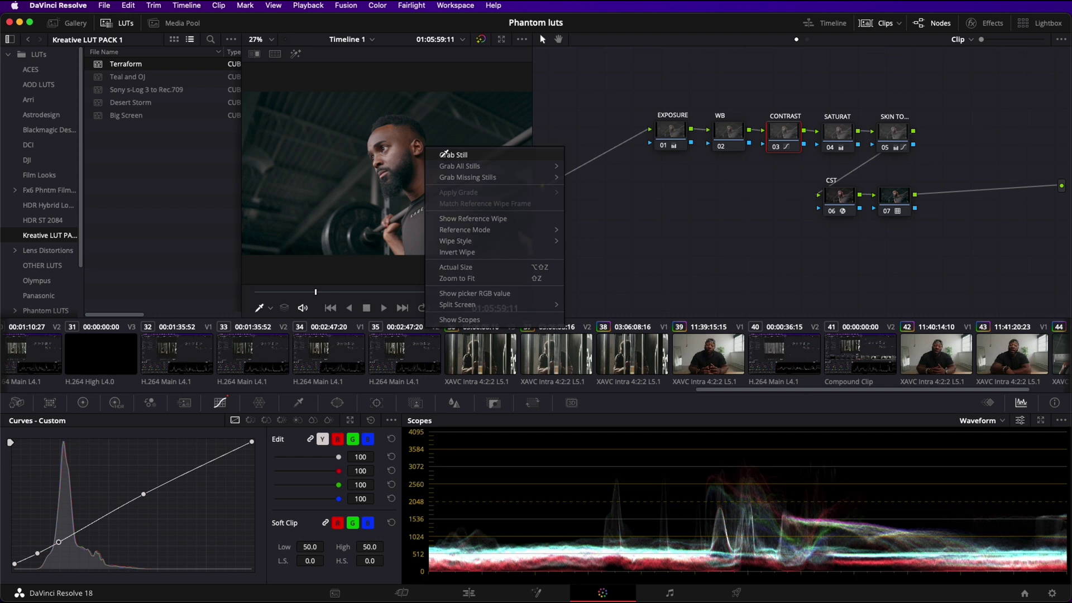
pyautogui.click(444, 155)
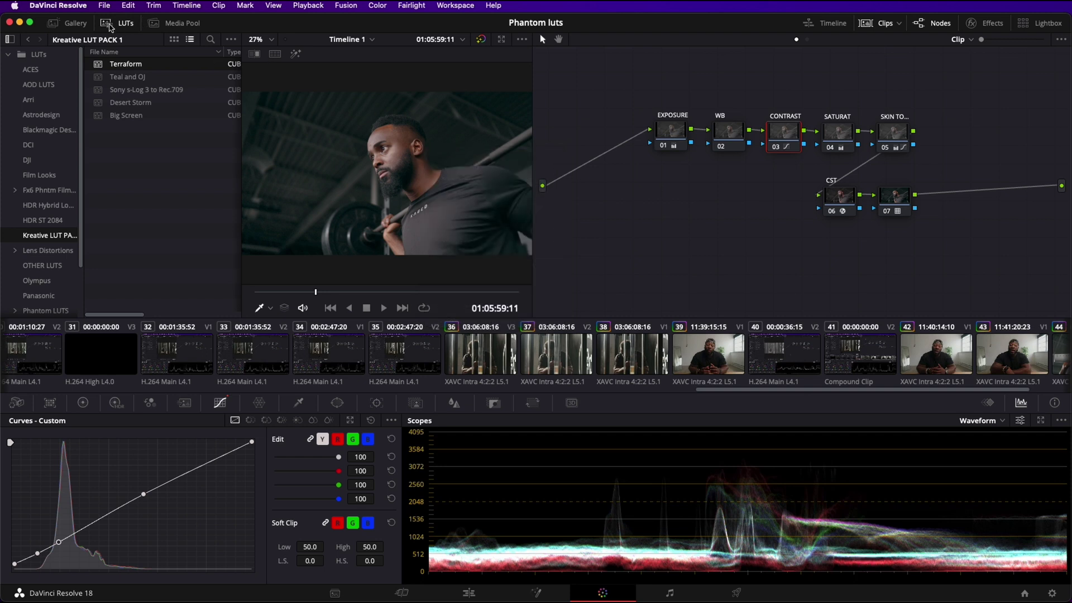
pyautogui.click(76, 27)
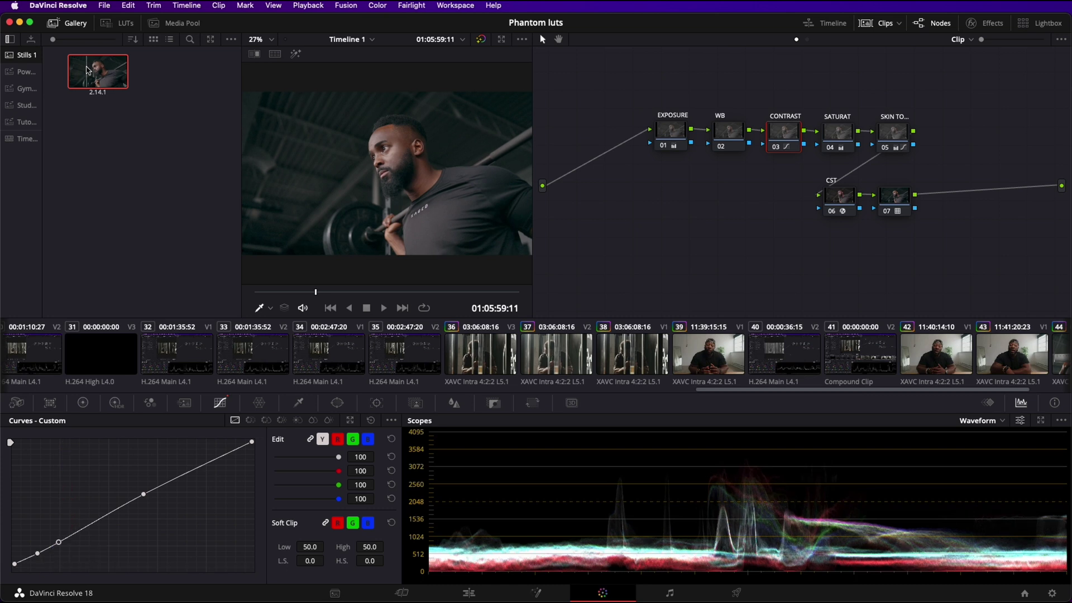
# - Add a new PowerGrade album to the Gallery and copy the grabbed still from Stills 1 into it
pyautogui.rightClick(33, 130)
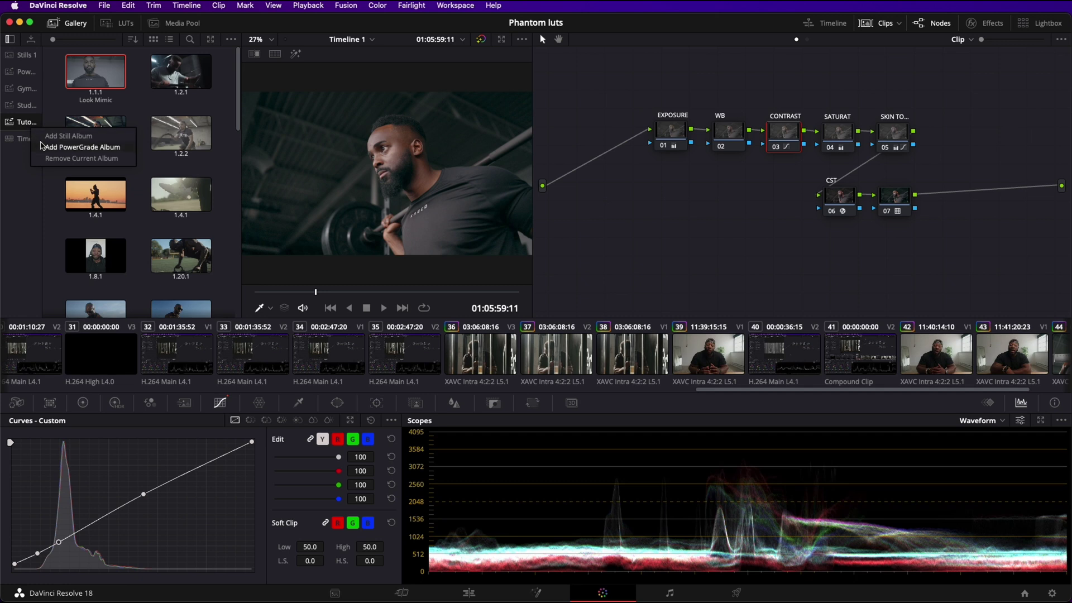
pyautogui.click(42, 146)
pyautogui.rightClick(25, 142)
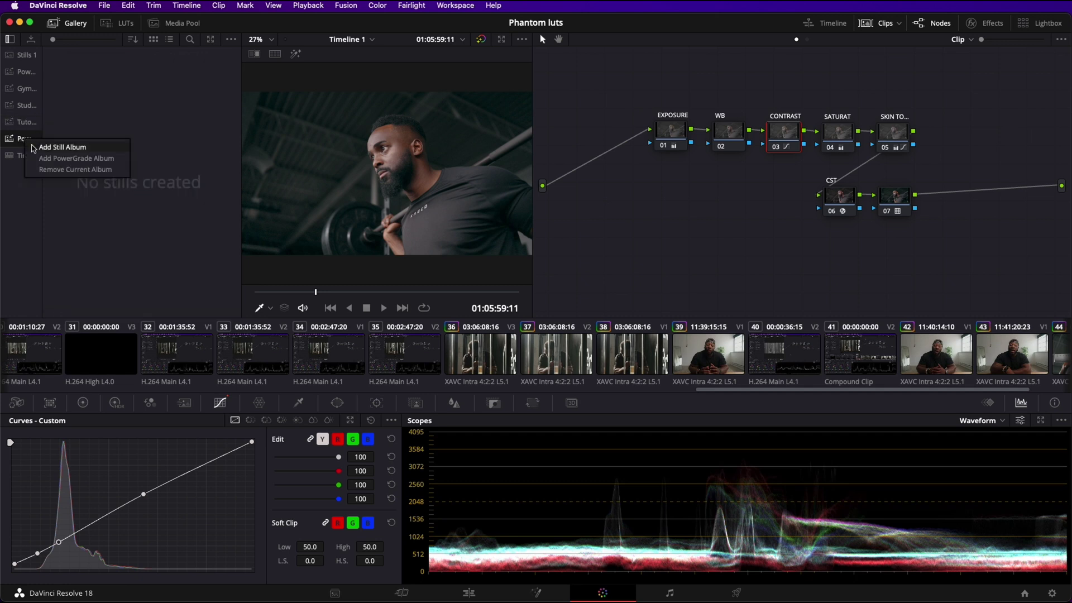
pyautogui.click(20, 141)
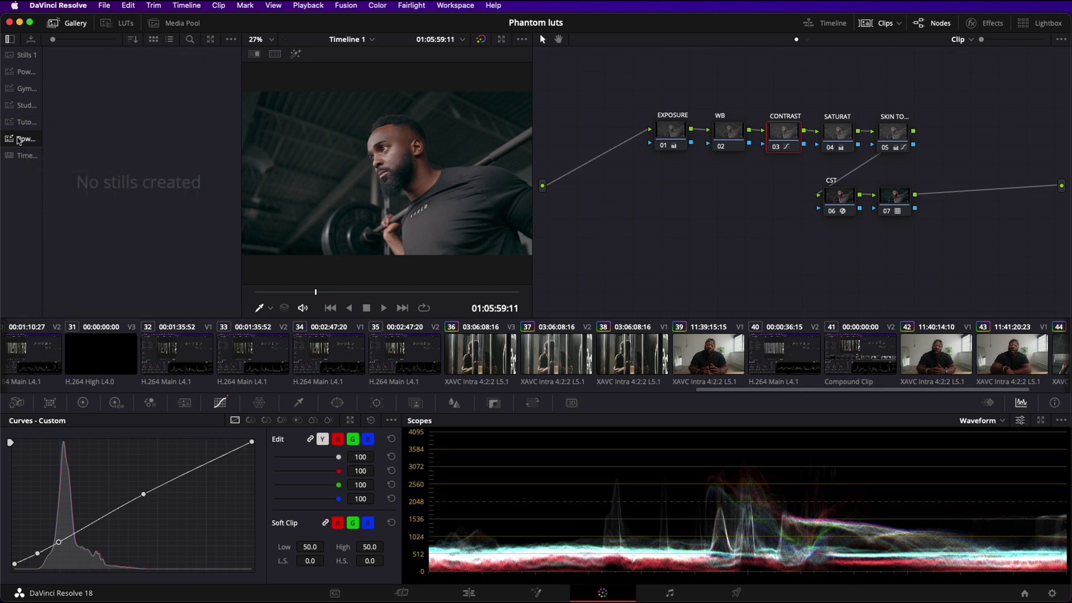
pyautogui.click(26, 55)
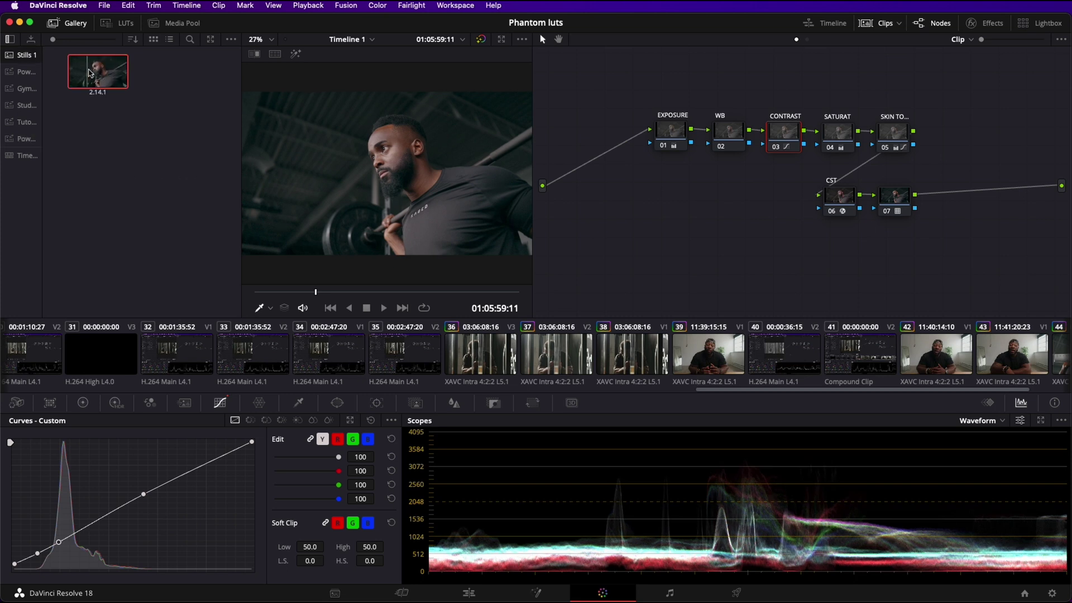
pyautogui.click(25, 140)
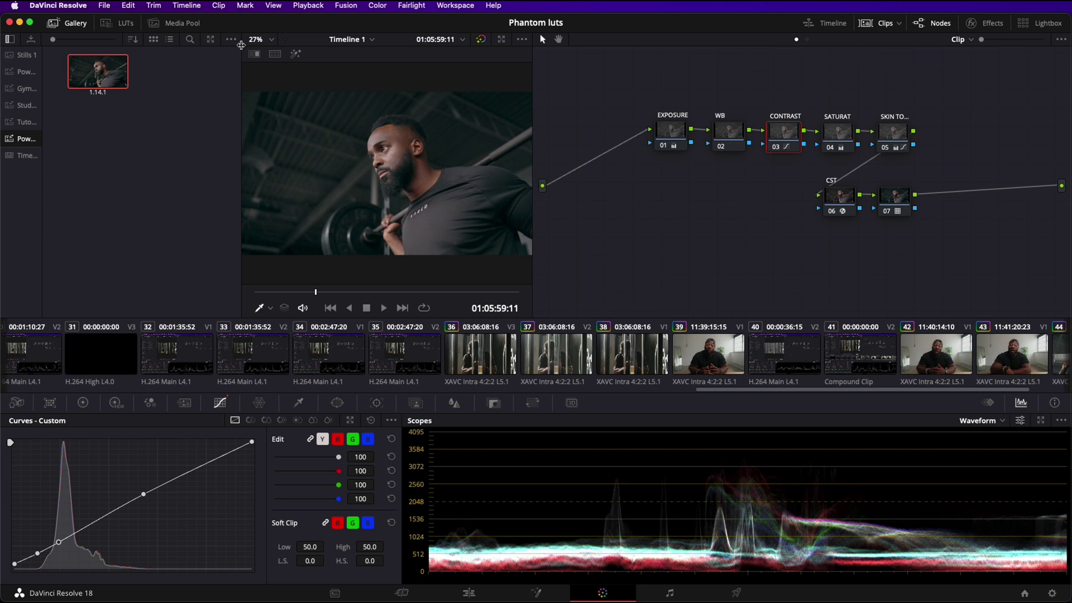
# - Switch to the project LUT TEST PROJECT through the Project Manager
pyautogui.click(109, 9)
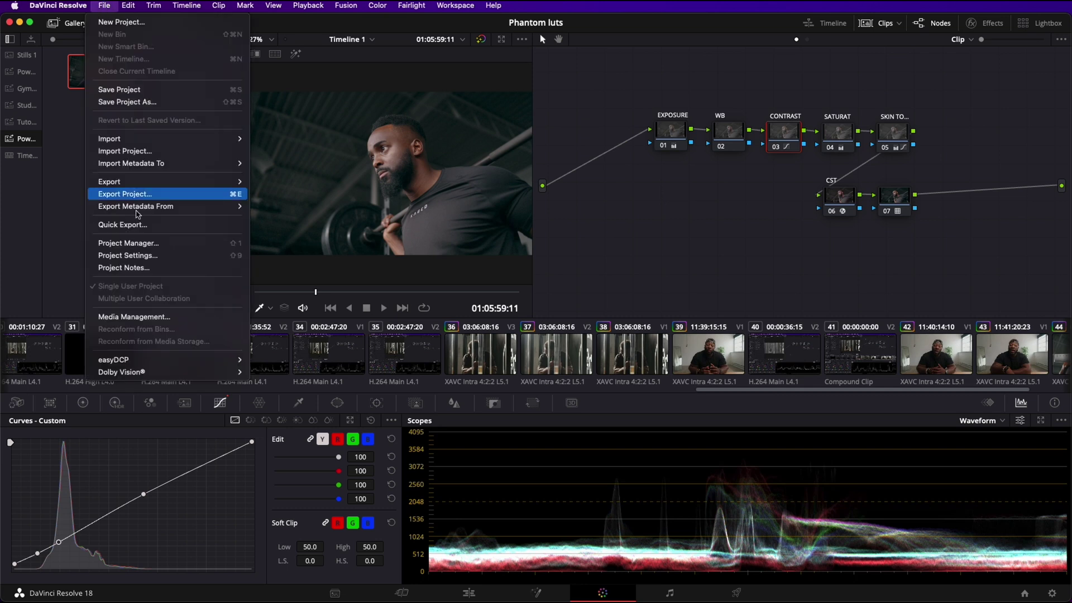
pyautogui.click(146, 245)
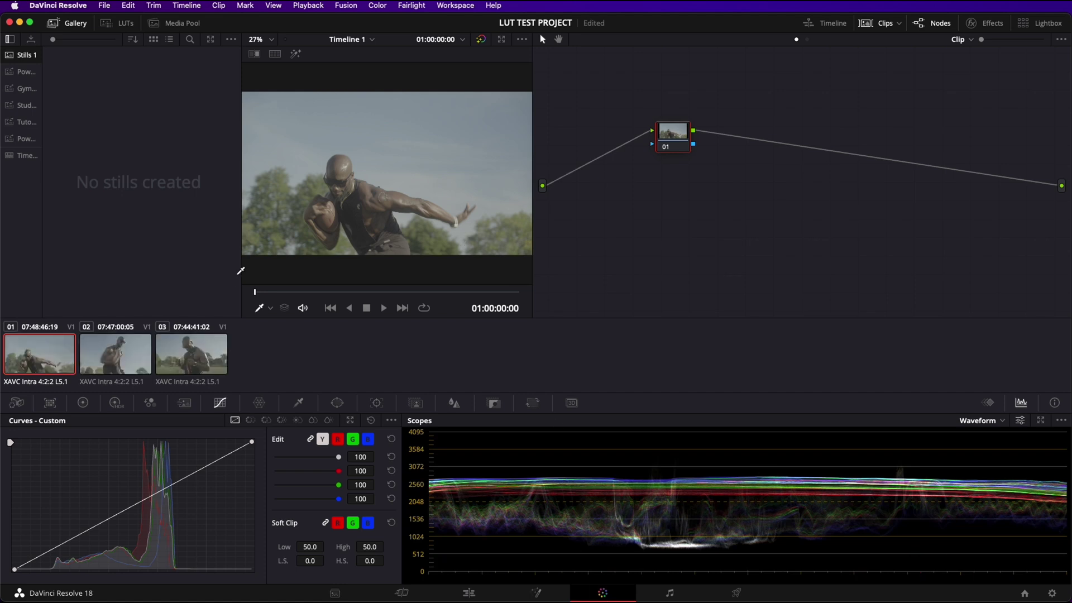
# - Look through the three ungraded clips in the timeline
pyautogui.click(161, 351)
pyautogui.click(188, 357)
pyautogui.click(150, 358)
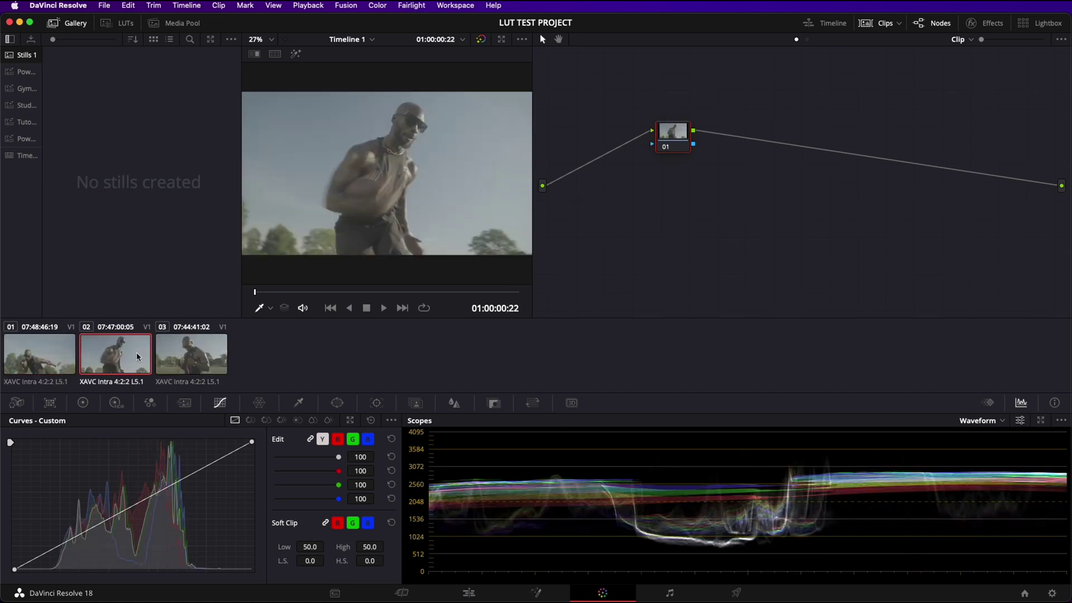
pyautogui.click(66, 360)
pyautogui.click(106, 361)
pyautogui.click(168, 358)
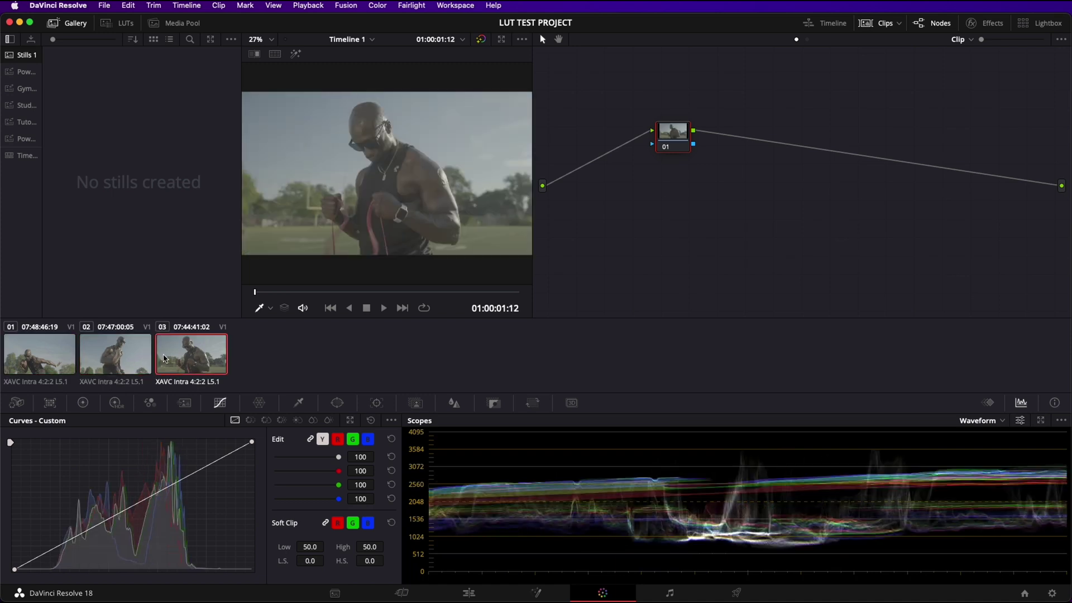
pyautogui.click(73, 363)
# - Apply the grade of the still saved in the new PowerGrade album to clip 02
pyautogui.click(105, 352)
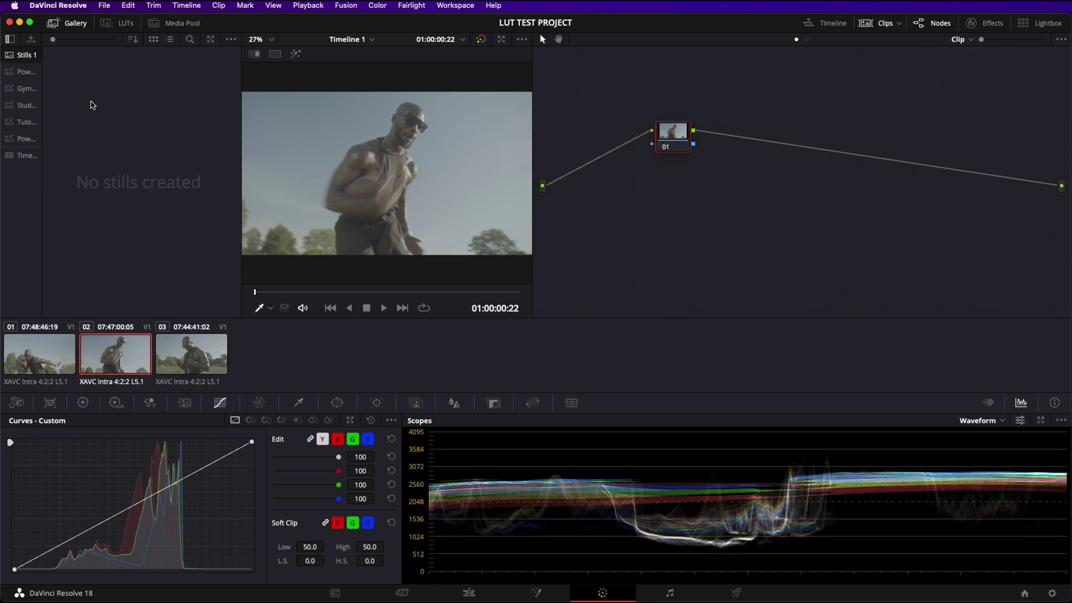
pyautogui.click(21, 139)
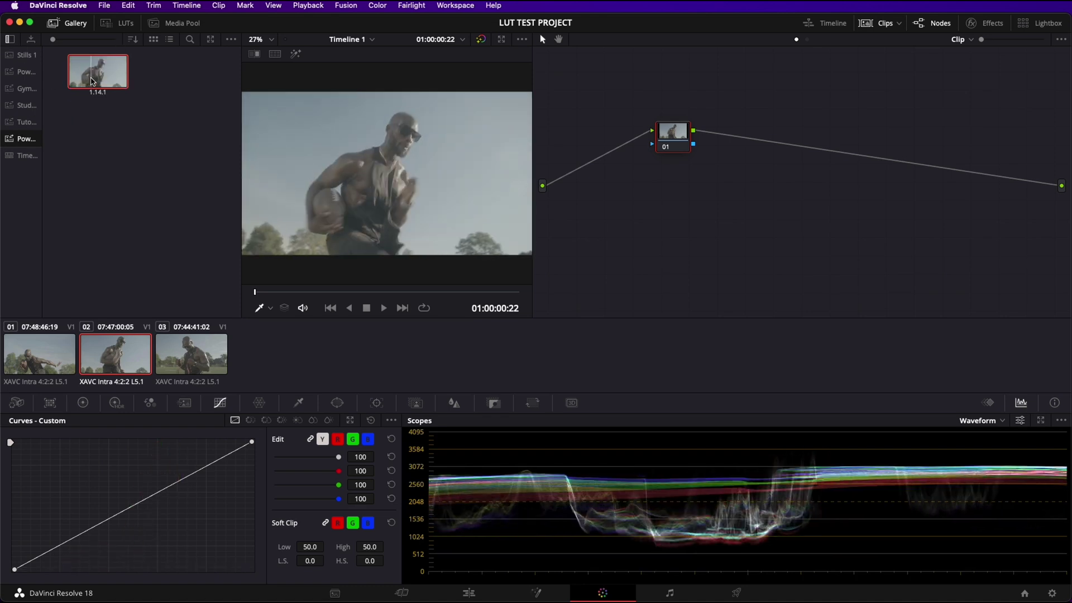
pyautogui.rightClick(93, 82)
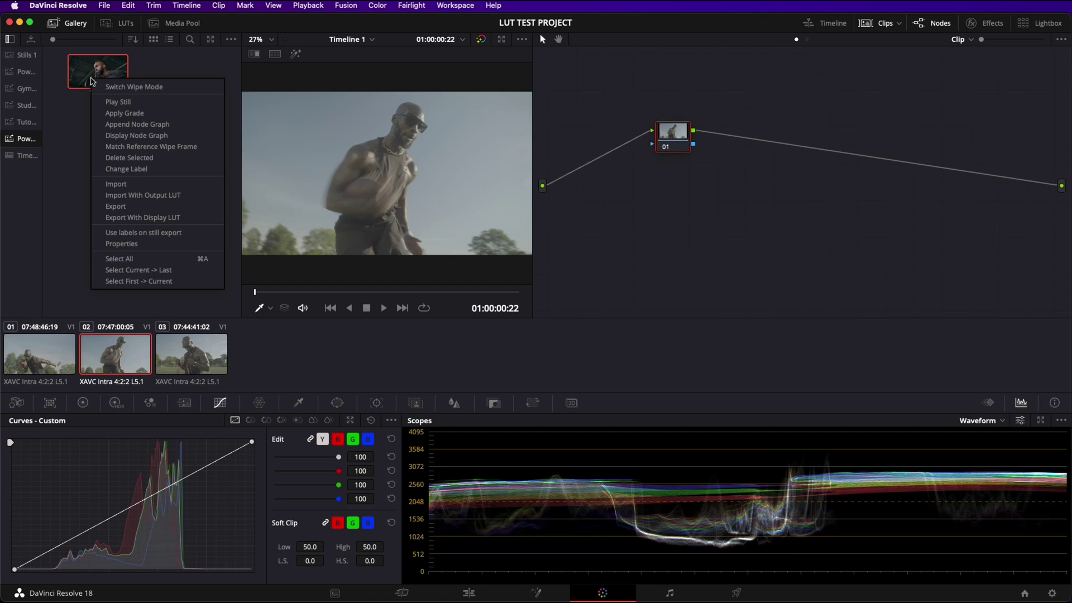
pyautogui.click(113, 114)
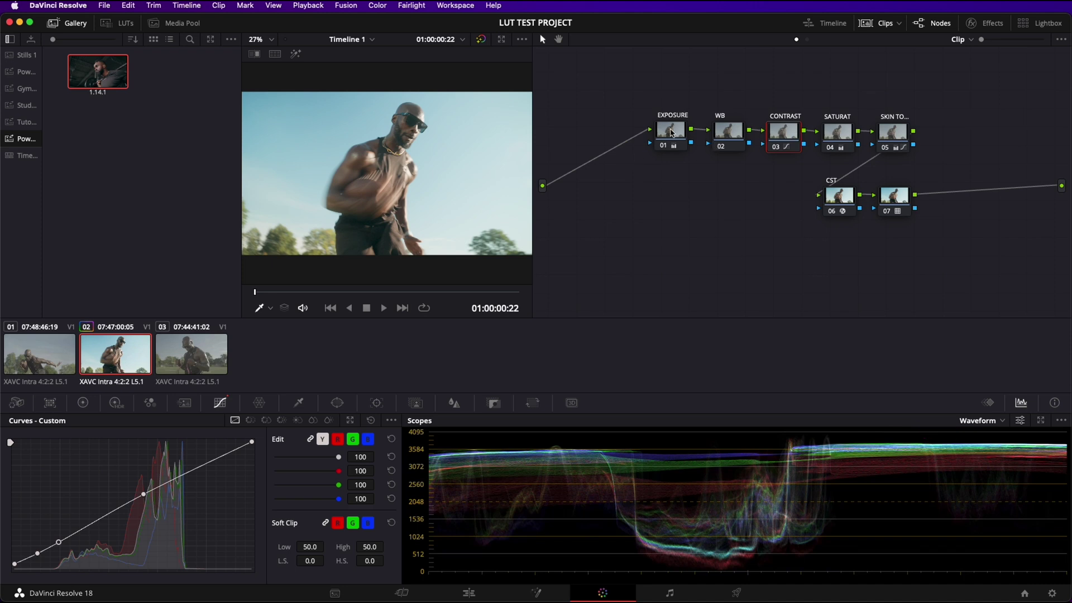
# - On clip 02, lower the EXPOSURE node's Offset to 19.70 and set the WB node's Temp to -70.0
pyautogui.click(671, 132)
pyautogui.click(84, 407)
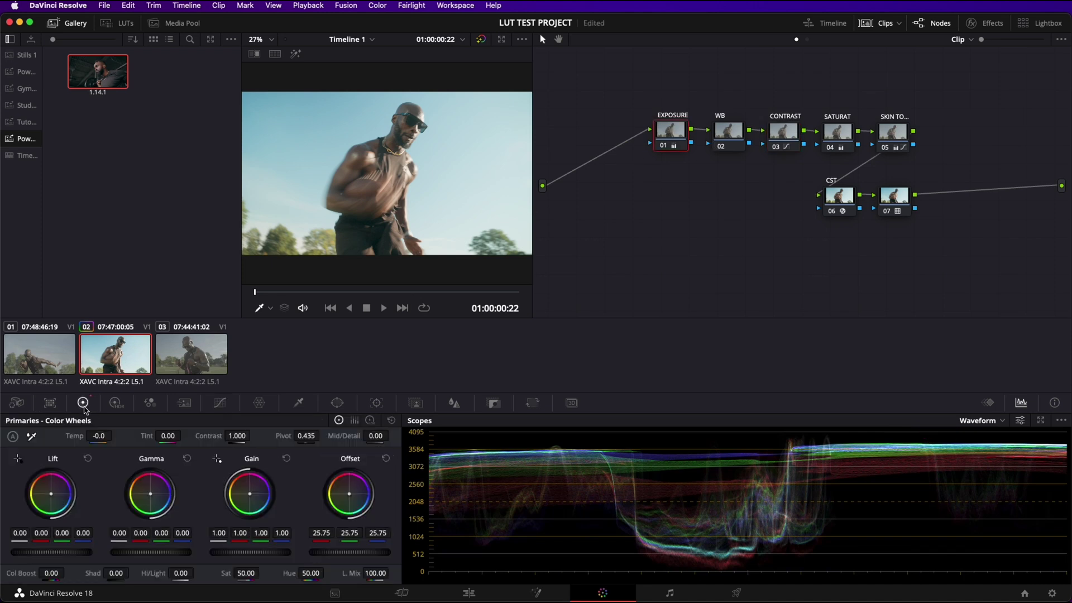
pyautogui.moveTo(385, 552); pyautogui.dragTo(371, 552)
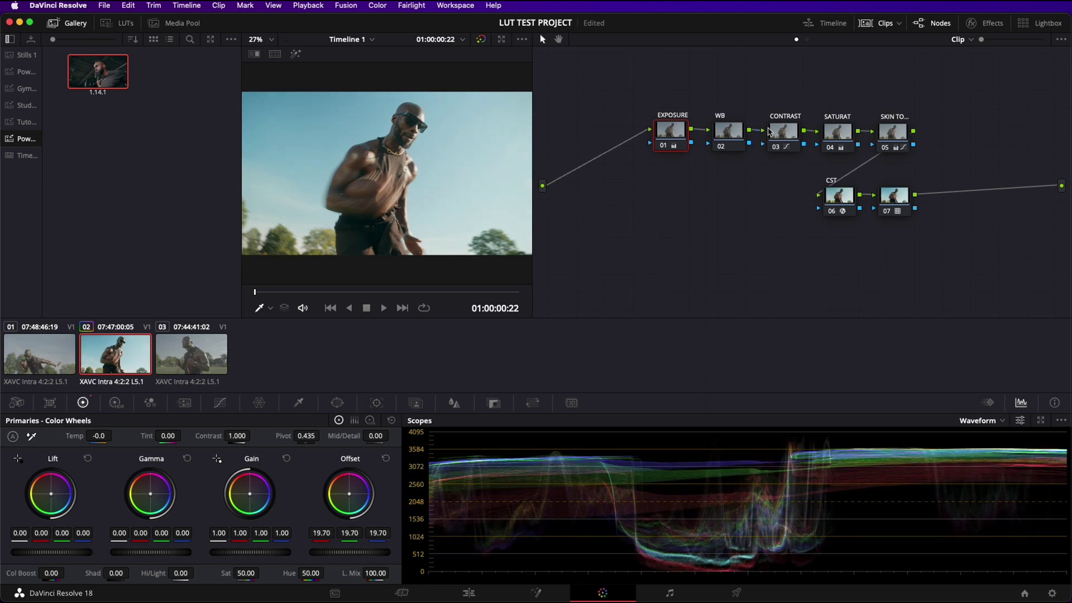
pyautogui.click(724, 140)
pyautogui.moveTo(105, 439); pyautogui.dragTo(72, 439)
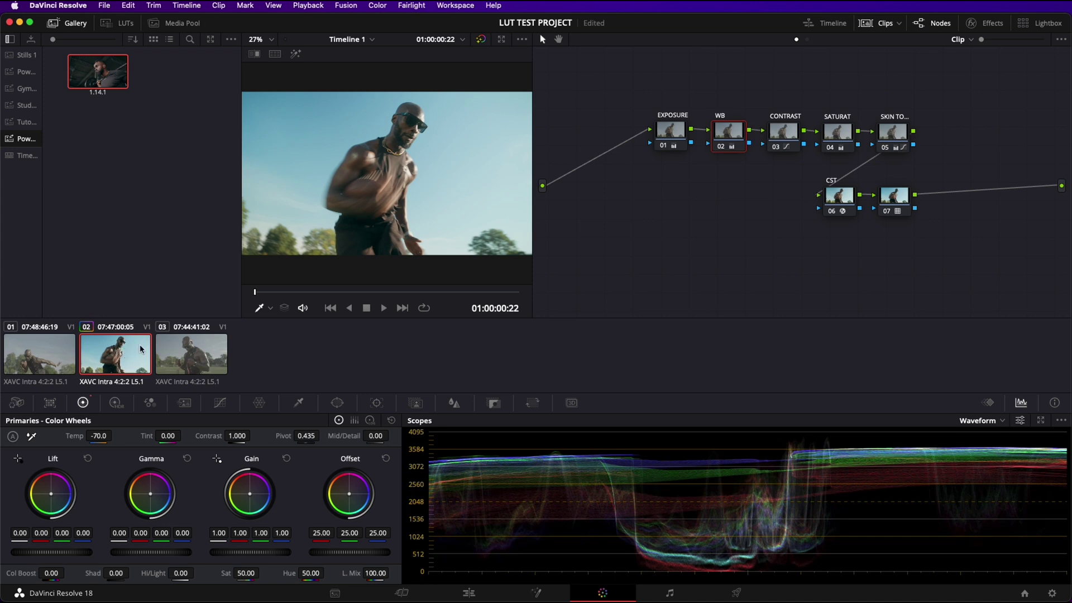
# - Apply clip 02's adjusted grade to clips 03 and 01, and scrub through clip 01 to check the look
pyautogui.click(189, 350)
pyautogui.press('=')
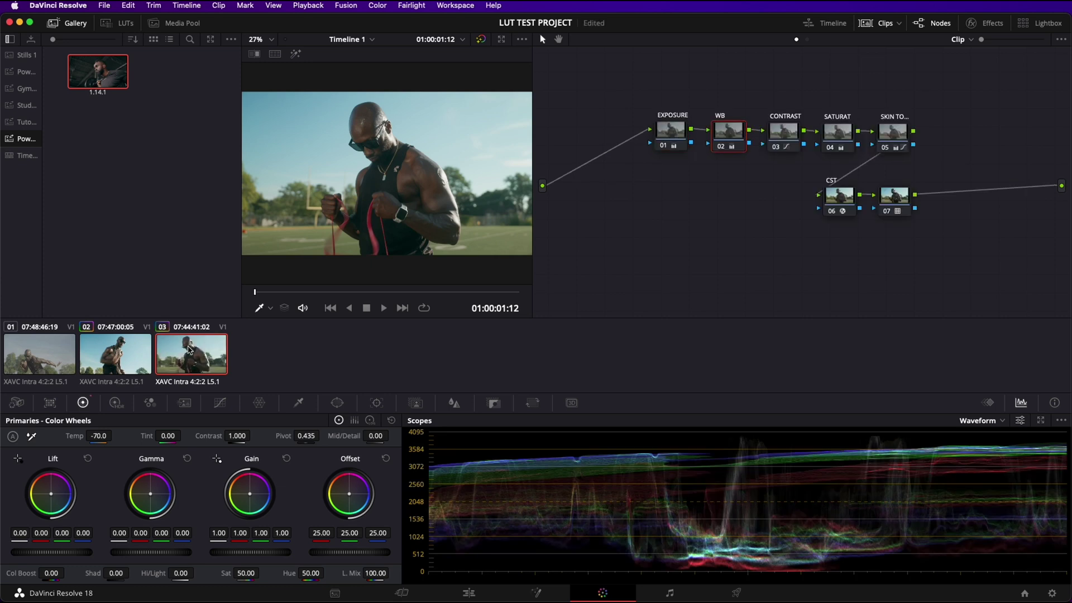
pyautogui.click(39, 358)
pyautogui.press('=')
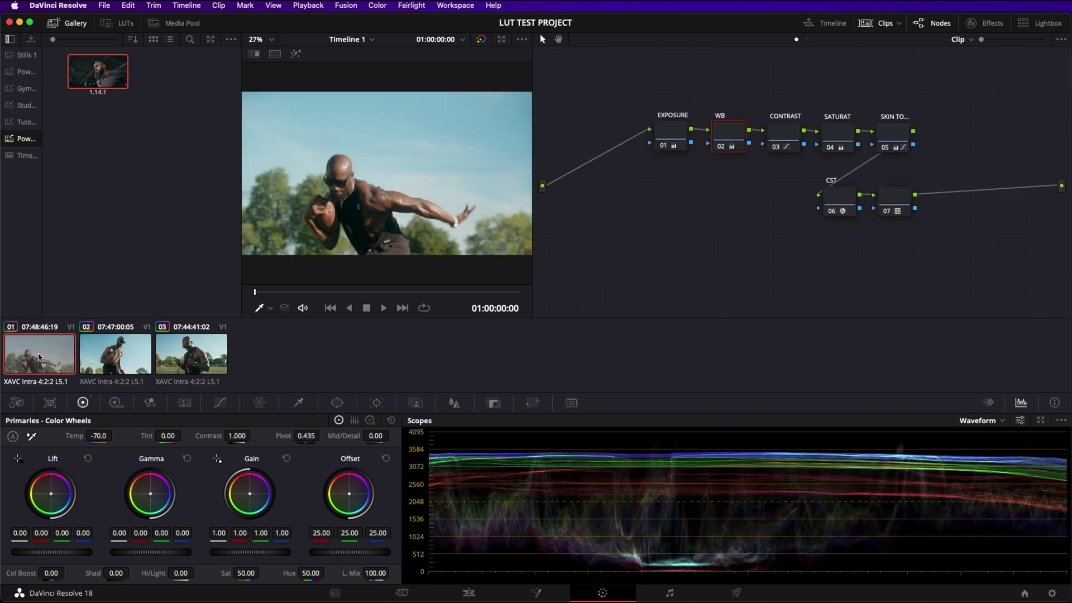
pyautogui.click(306, 292)
pyautogui.moveTo(312, 295); pyautogui.dragTo(329, 294)
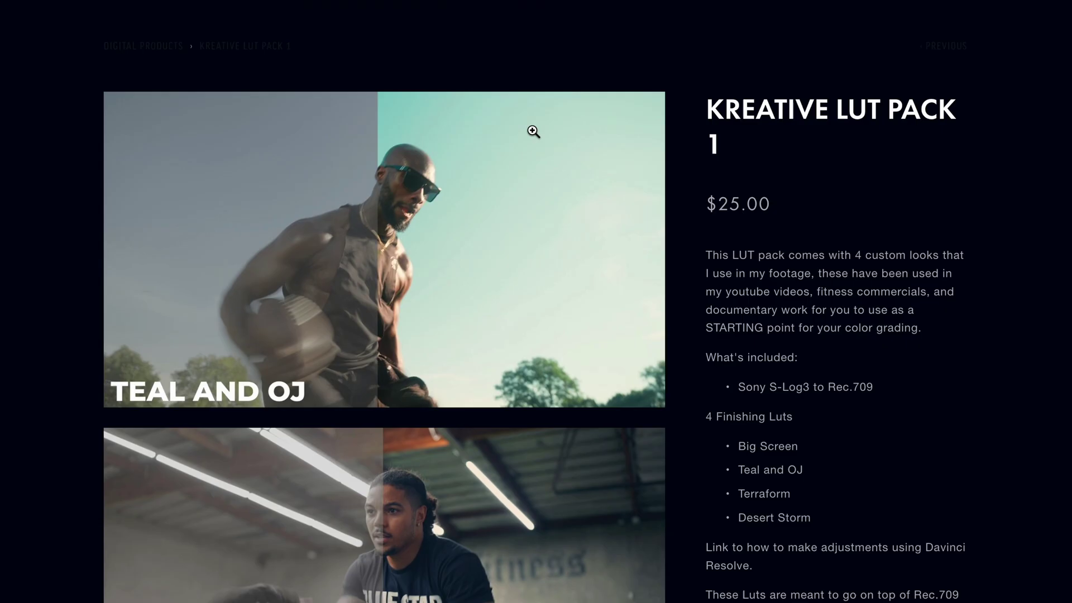
# - Look over the Kreative LUT Pack 1 product page in the web browser, including its list of included LUTs
pyautogui.scroll(-5, 533, 131)
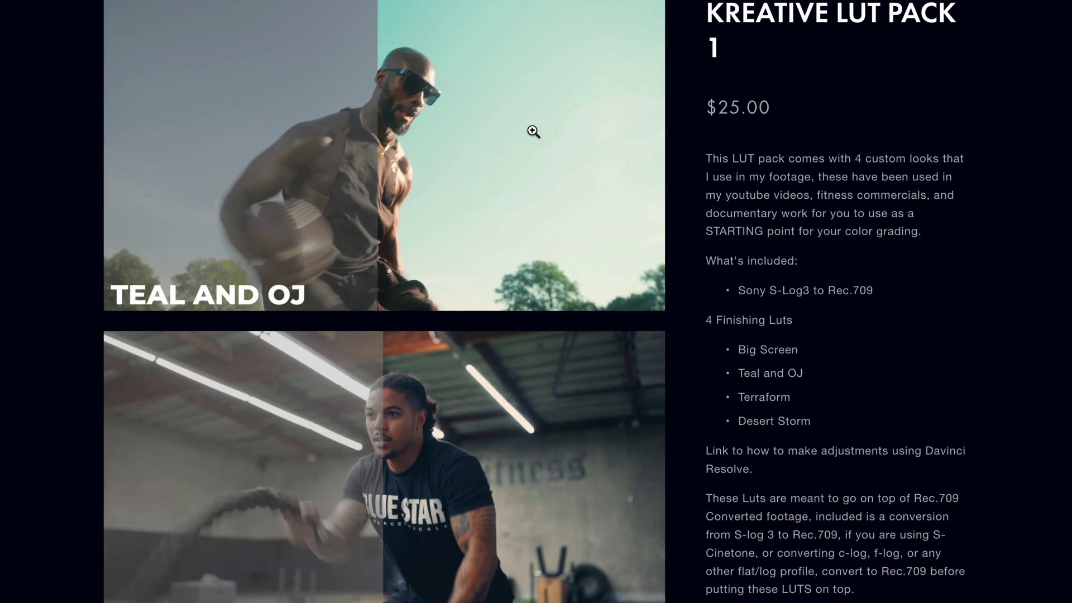